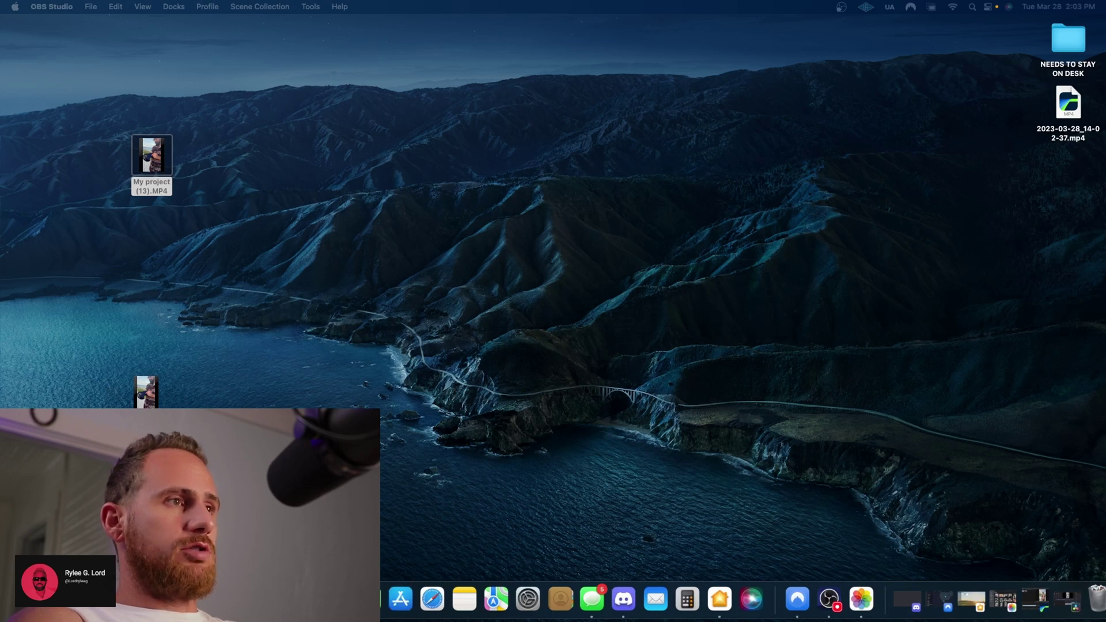
Bring DaVinci Resolve forward and replay the Untitled Project timeline's opening seconds from the start twice
click(369, 599)
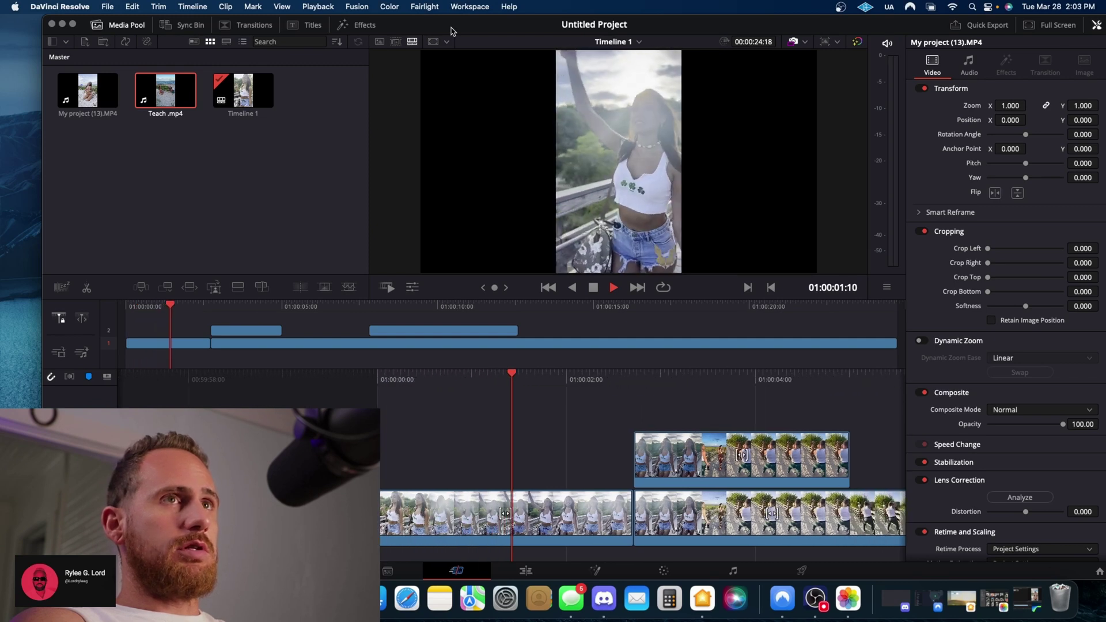
key(space)
key(Home)
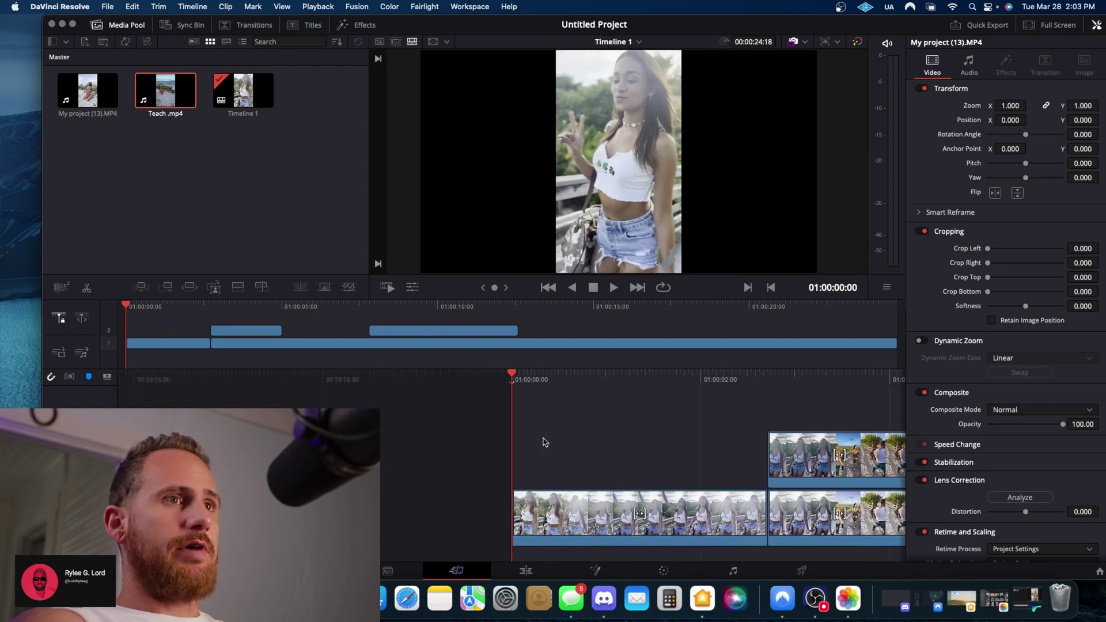
key(space)
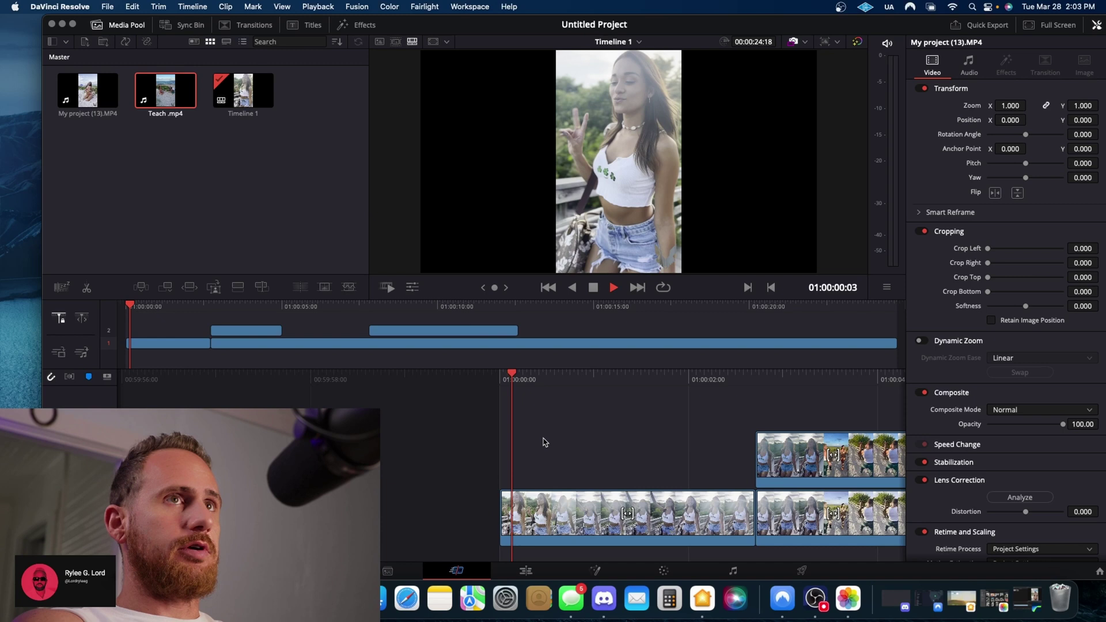
key(space)
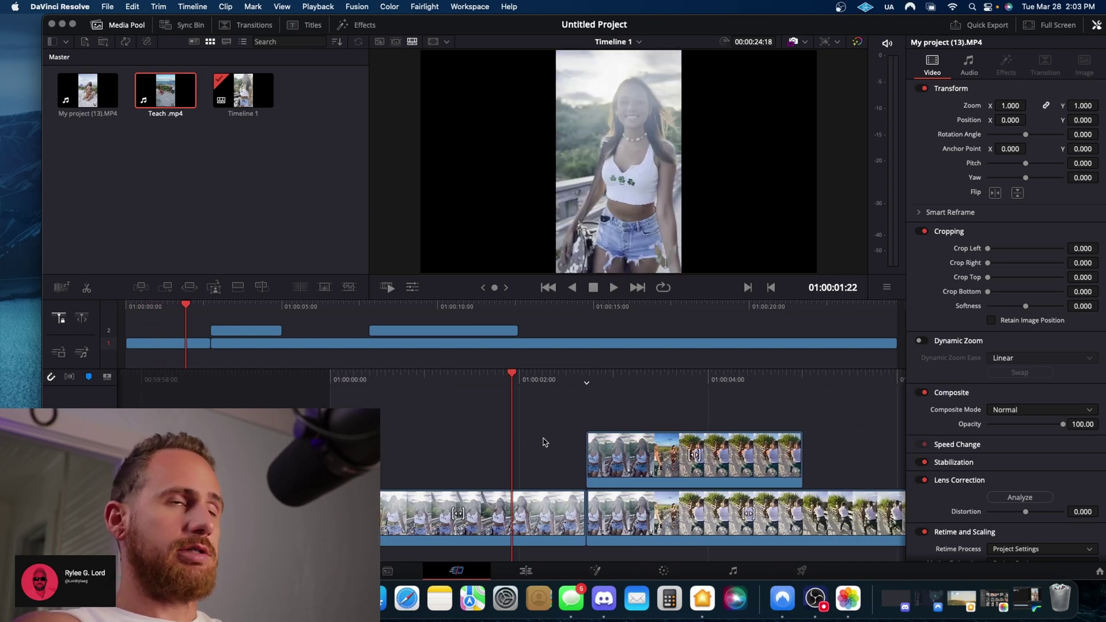
key(Home)
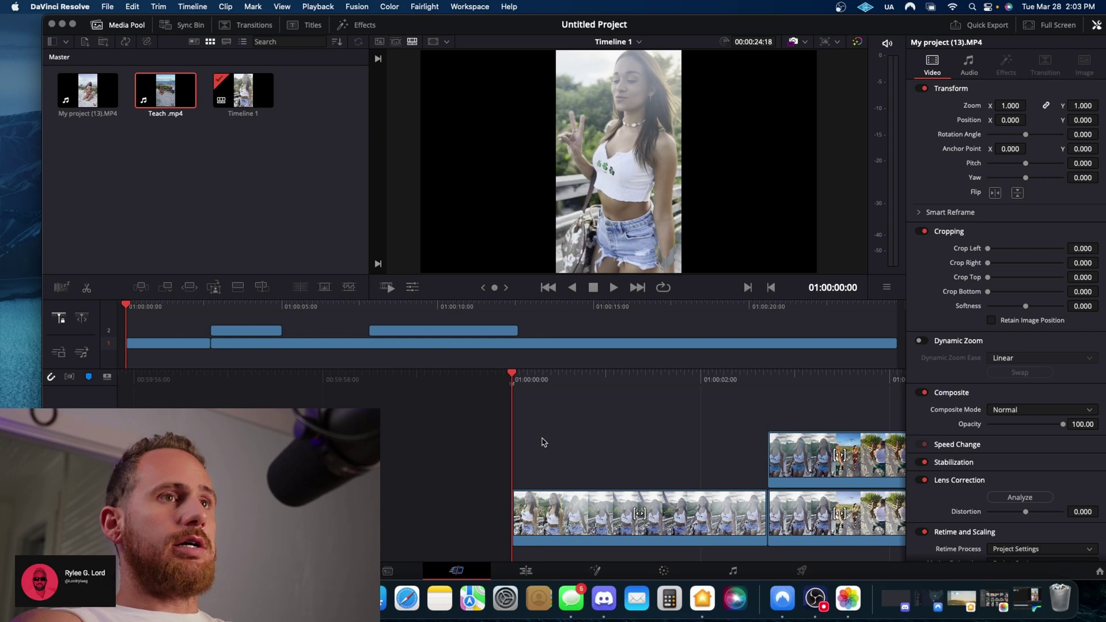
key(space)
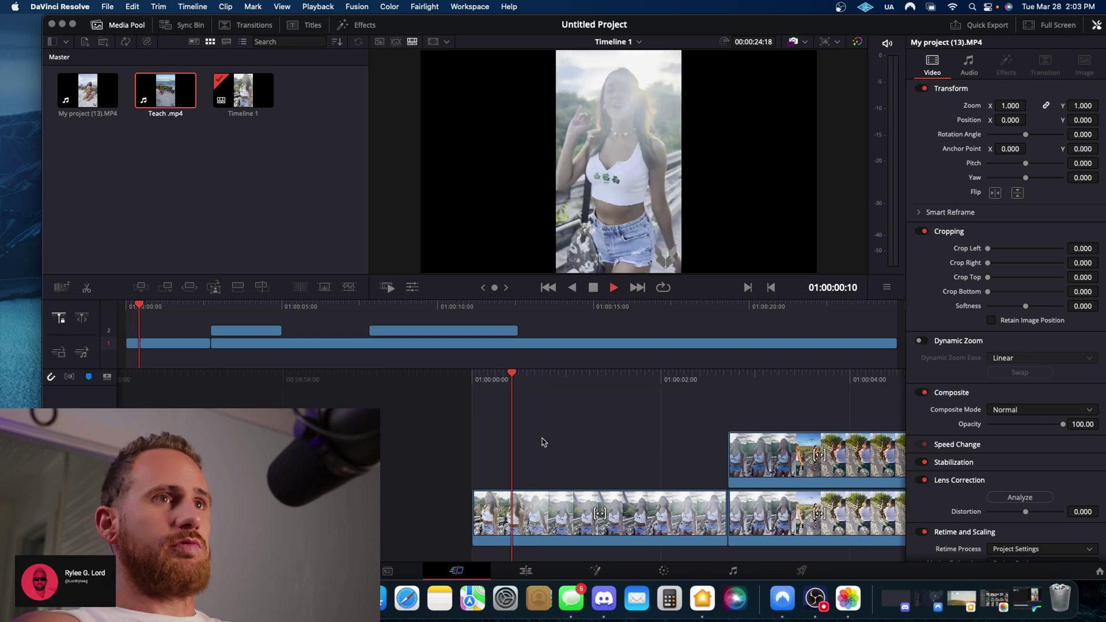
key(space)
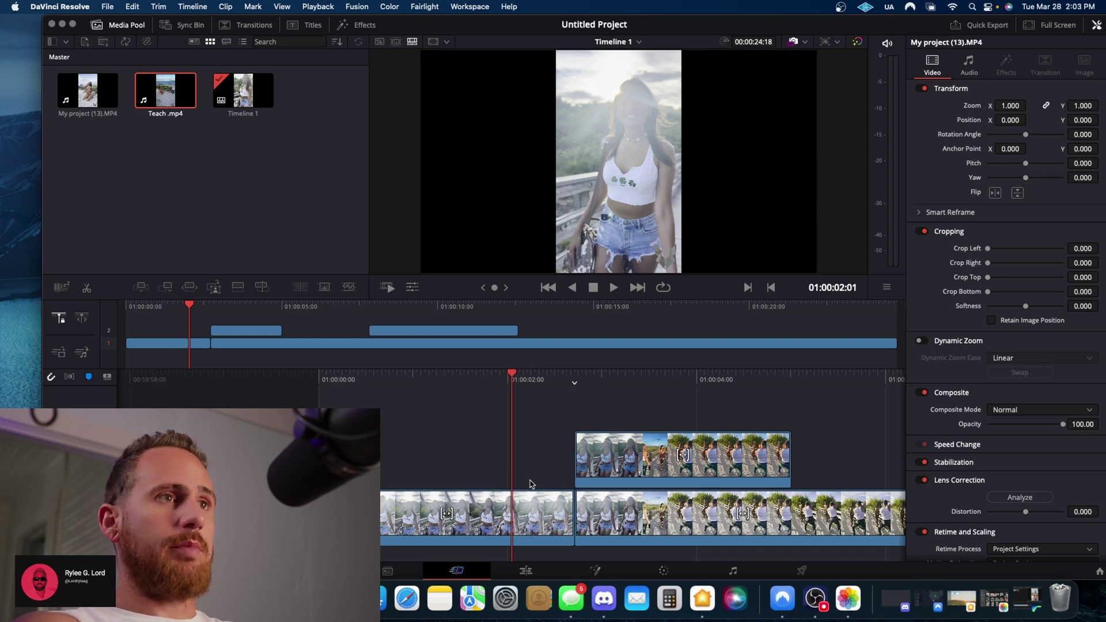
key(Home)
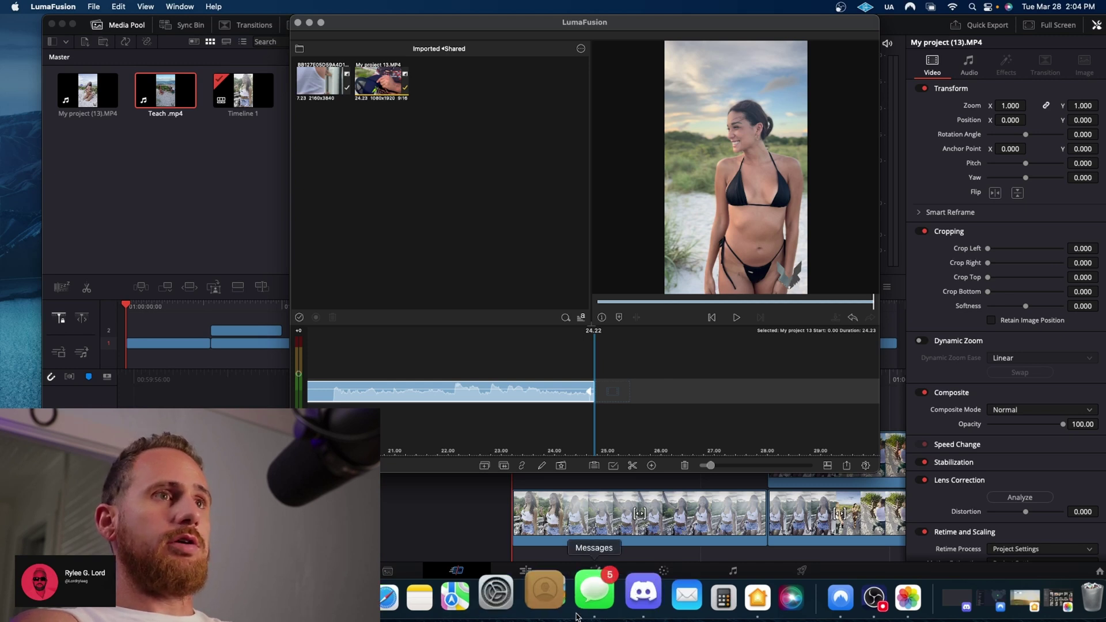
Scroll LumaFusion's timeline left and right to preview the My project 13 clip
scroll(519, 398, left, 3)
scroll(522, 399, left, 6)
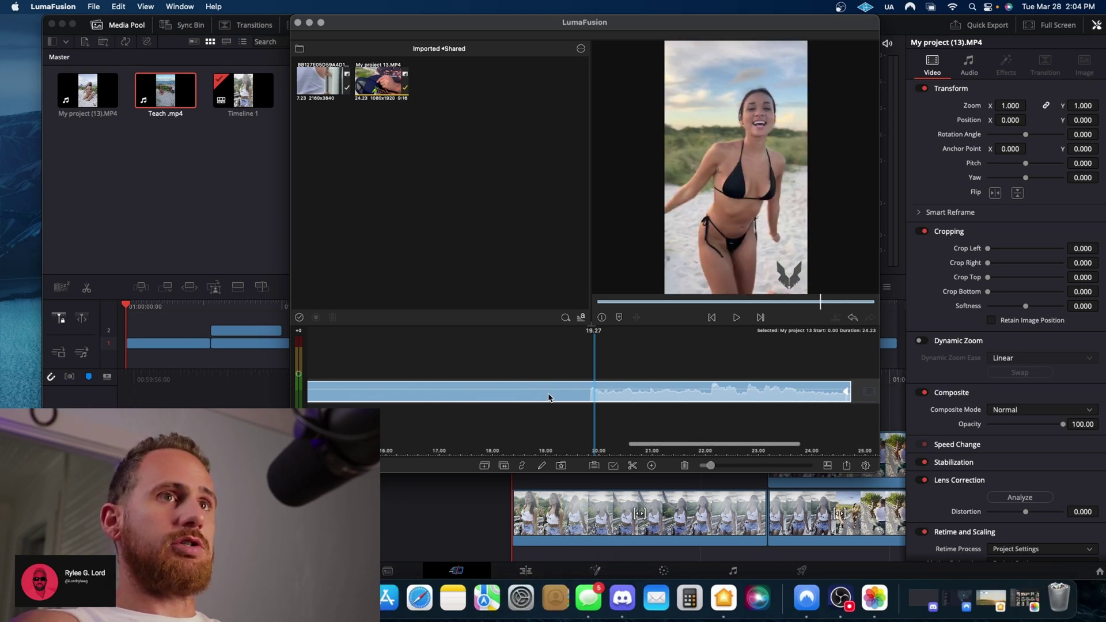
scroll(552, 398, left, 15)
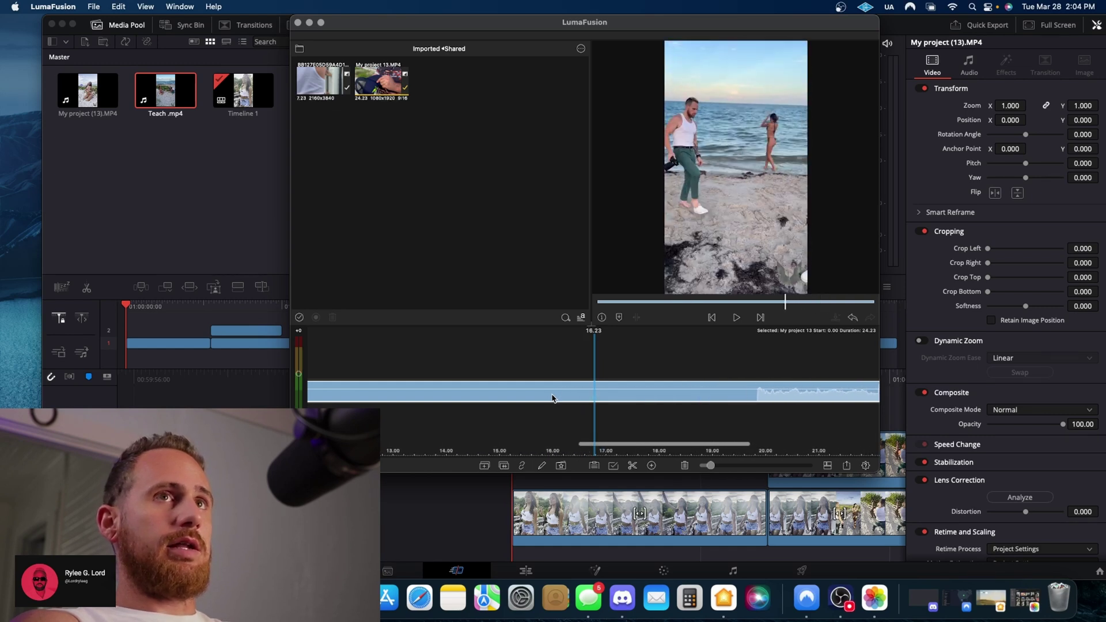
scroll(553, 397, left, 6)
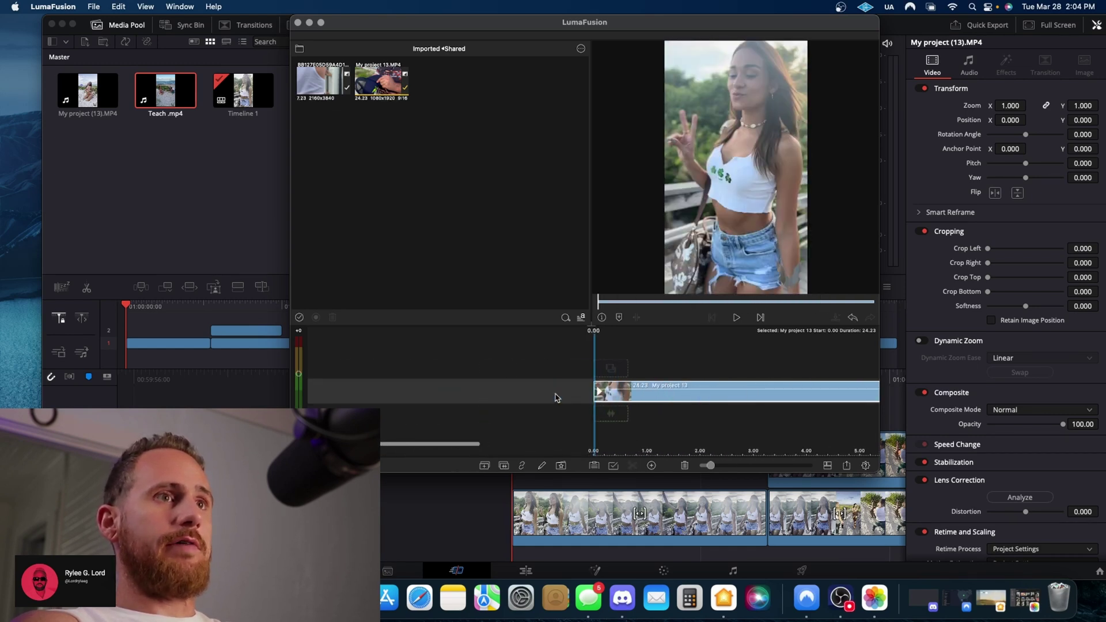
scroll(556, 397, right, 6)
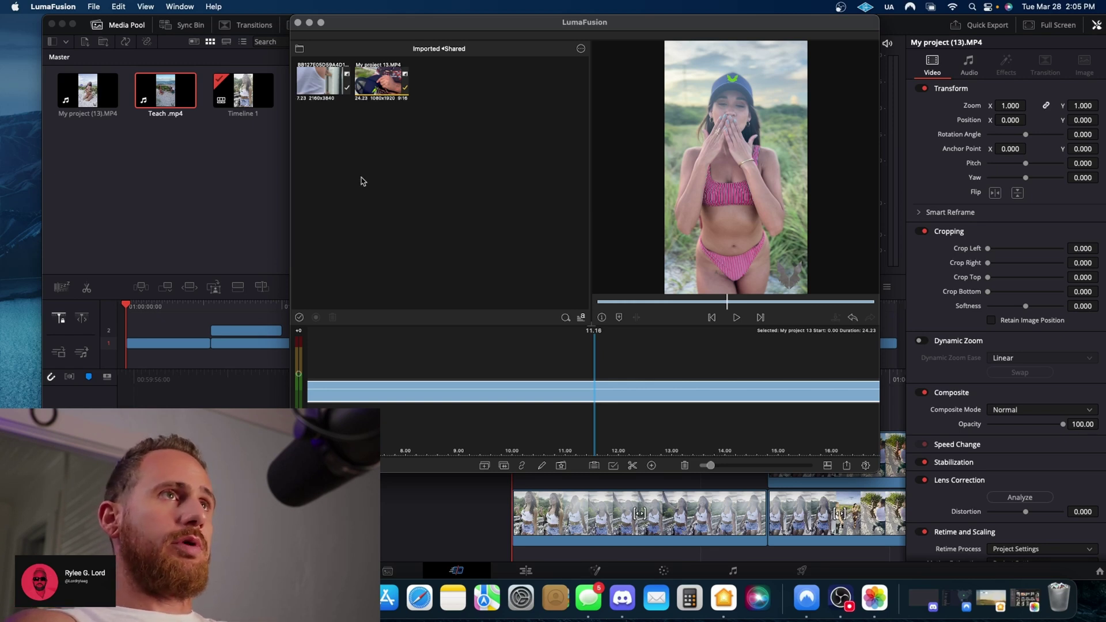
Minimize LumaFusion, then play the Resolve timeline to near the clip's end and rewind
click(309, 23)
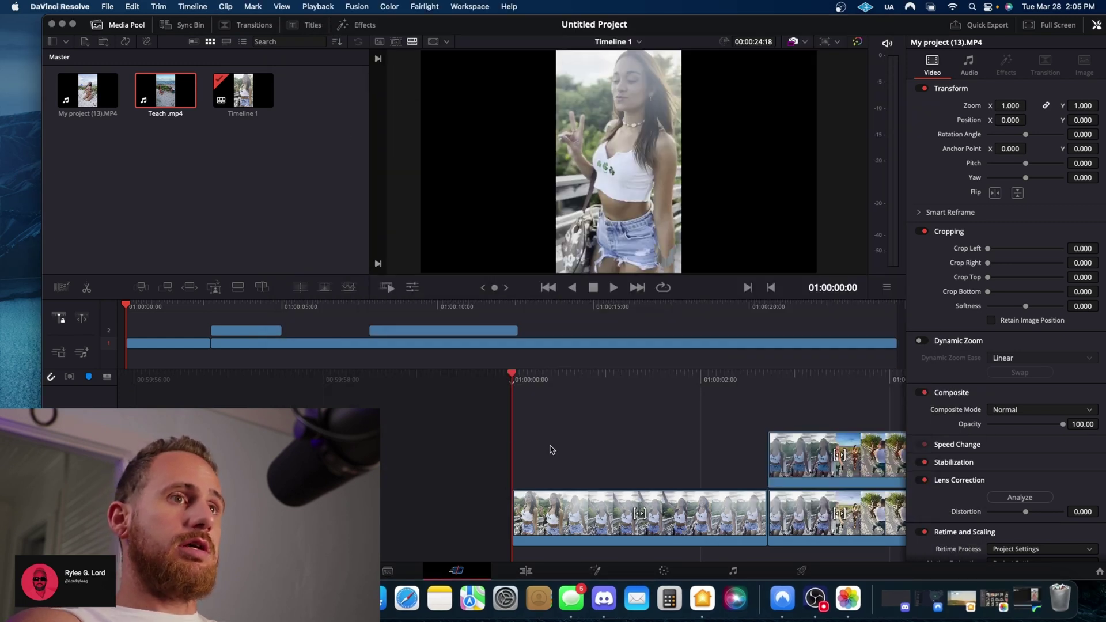
key(space)
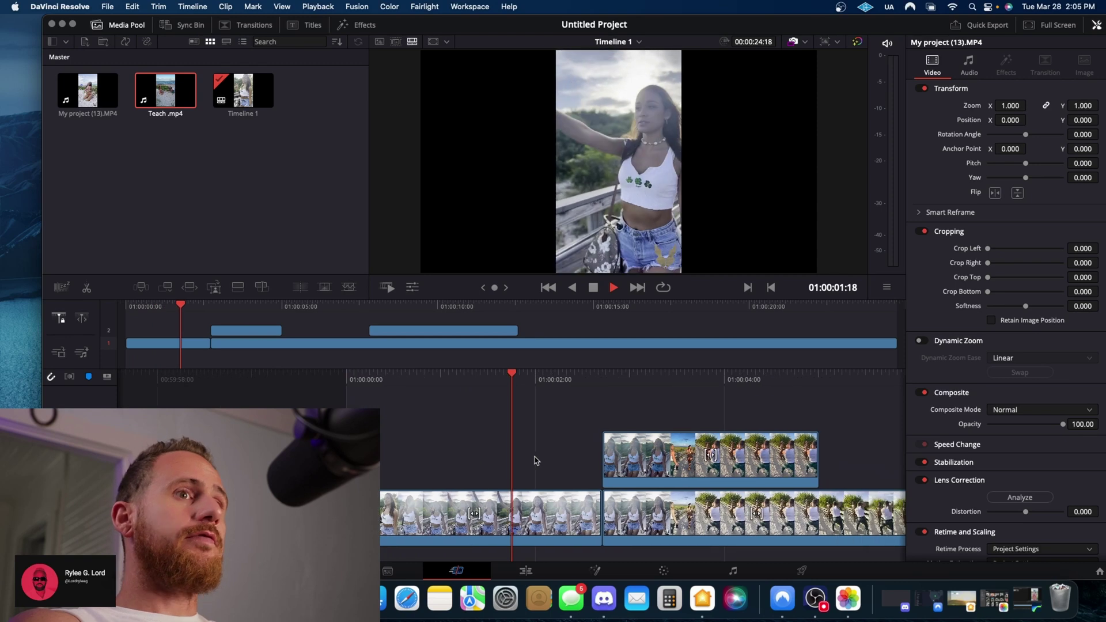
key(space)
key(space)
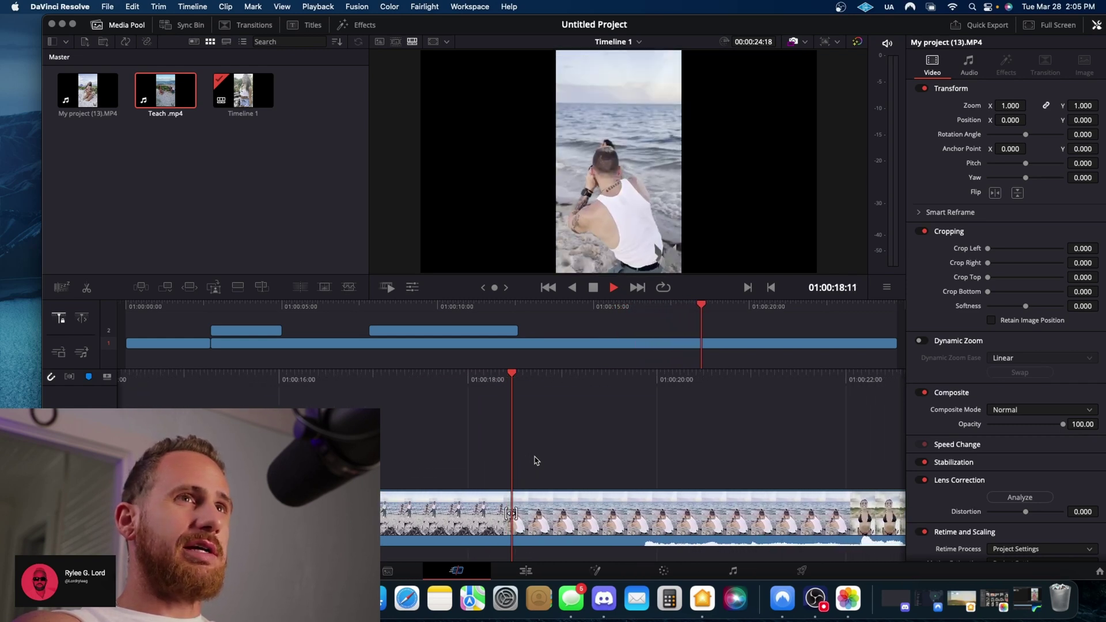
key(space)
key(j)
key(j)
key(j)
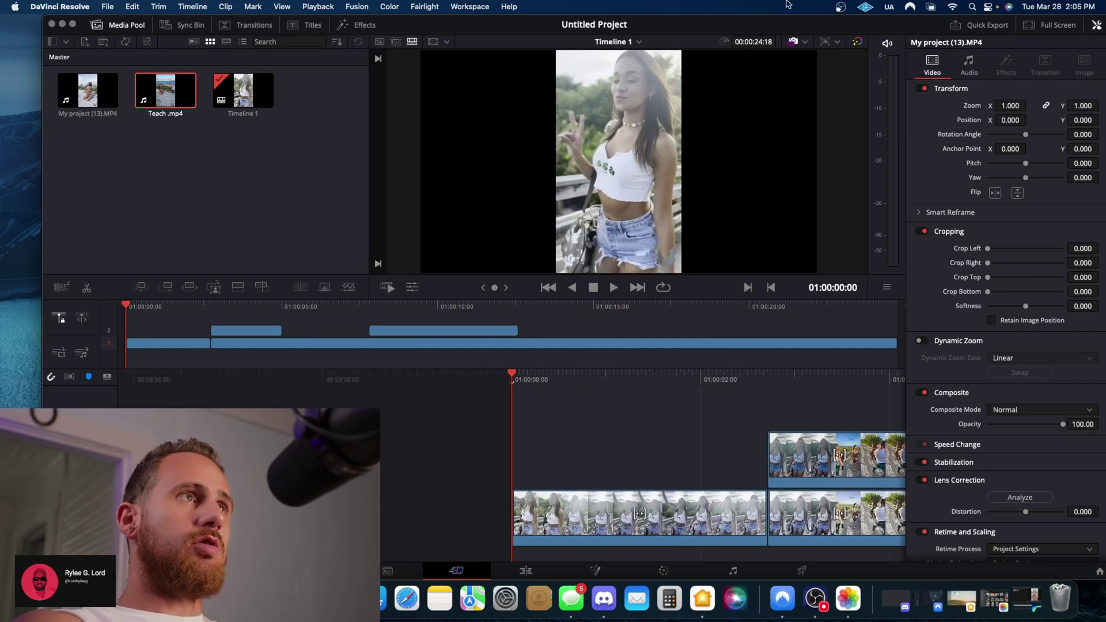
Hide Resolve, open LumaFusion's share and export options, then minimize LumaFusion to reveal the desktop
click(63, 25)
click(346, 600)
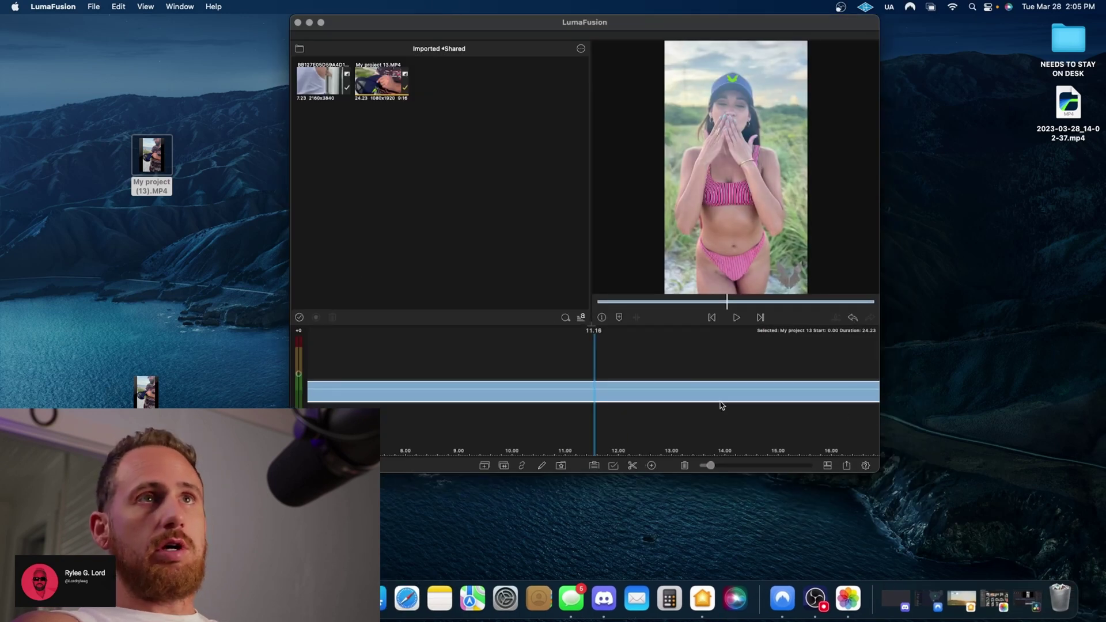
click(846, 465)
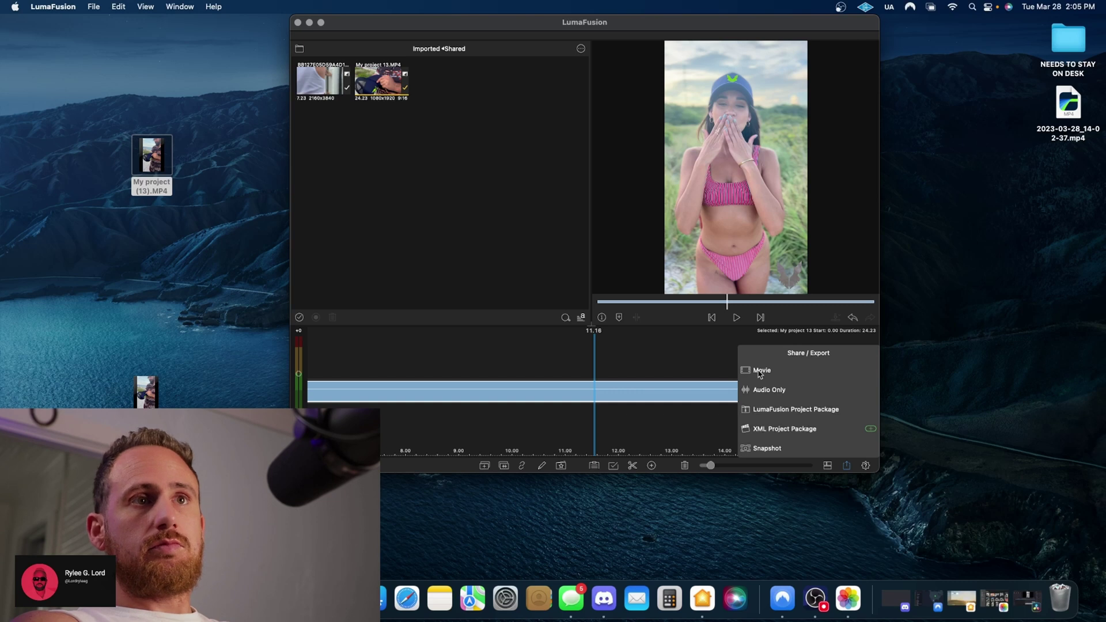
click(314, 24)
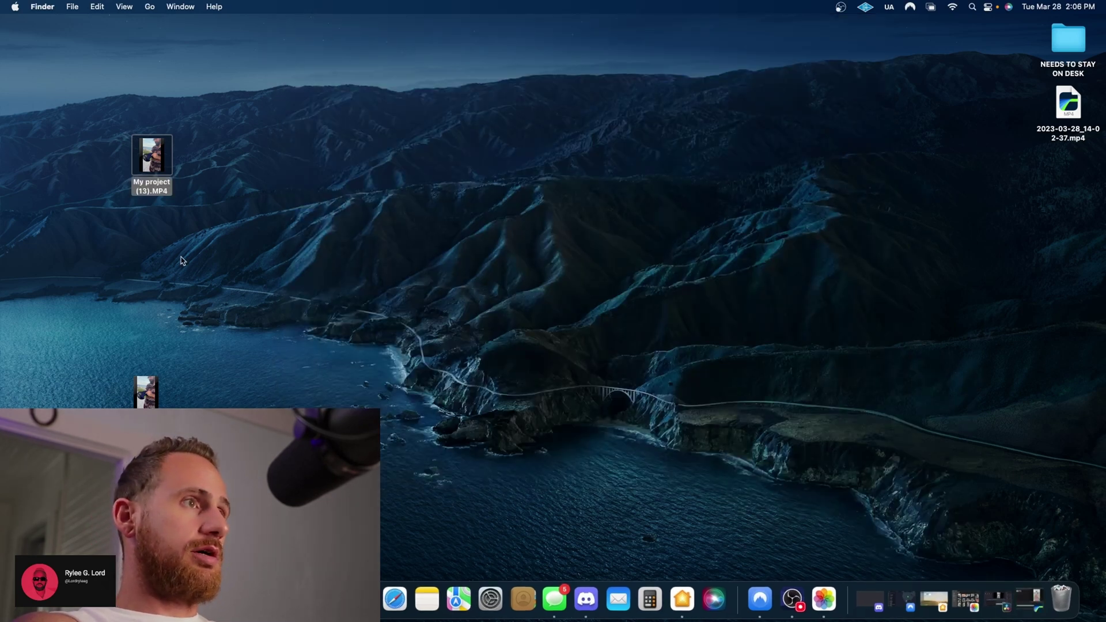
mouse_move(164, 172)
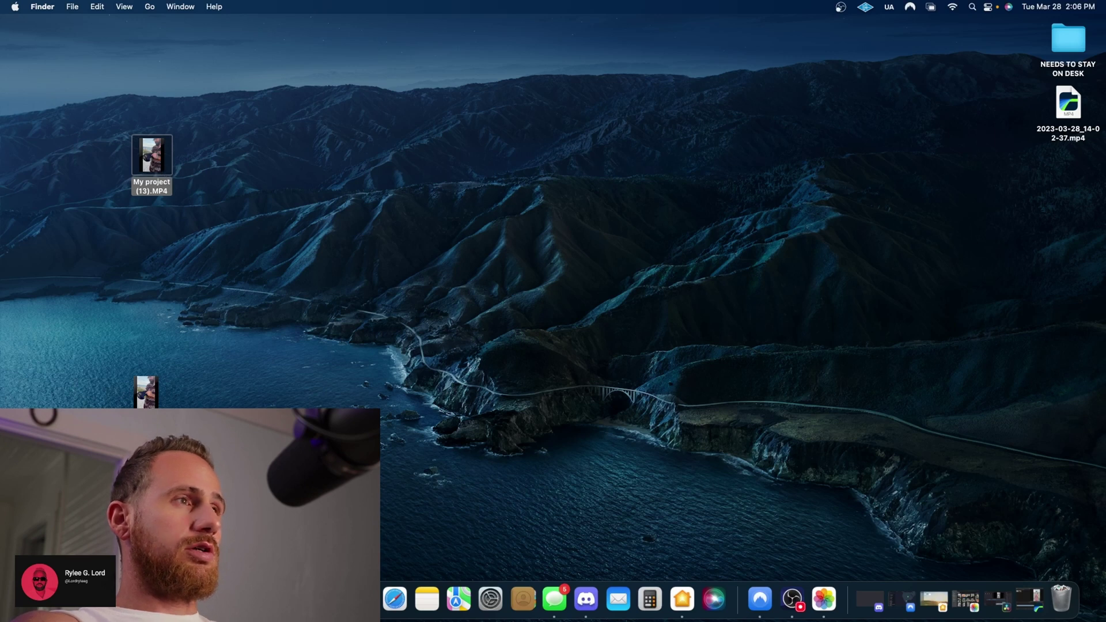
click(157, 405)
key(space)
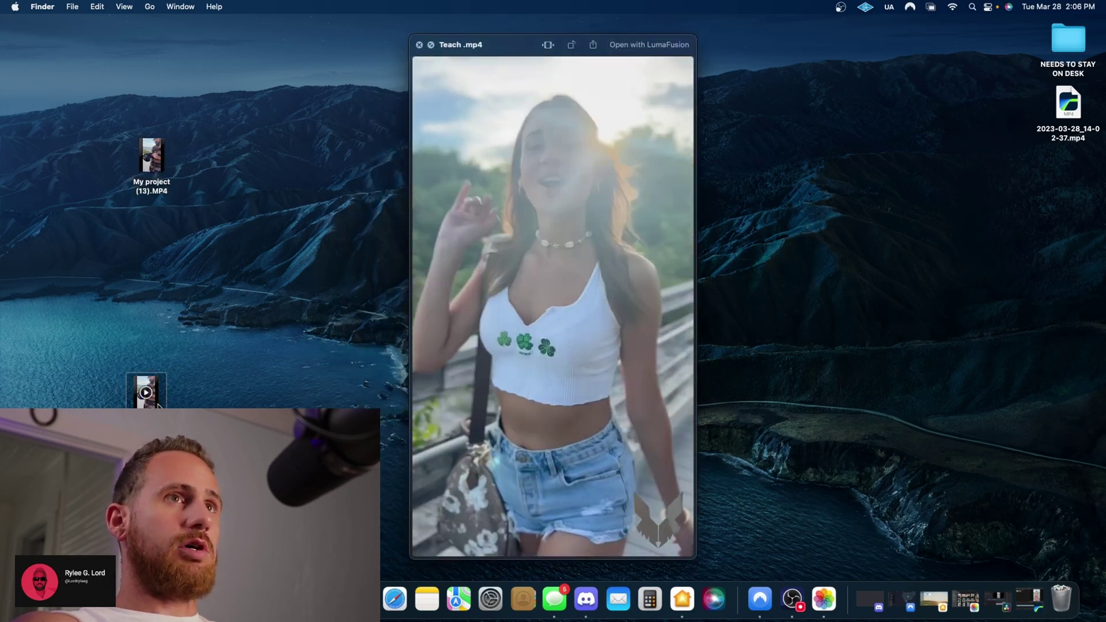
click(154, 168)
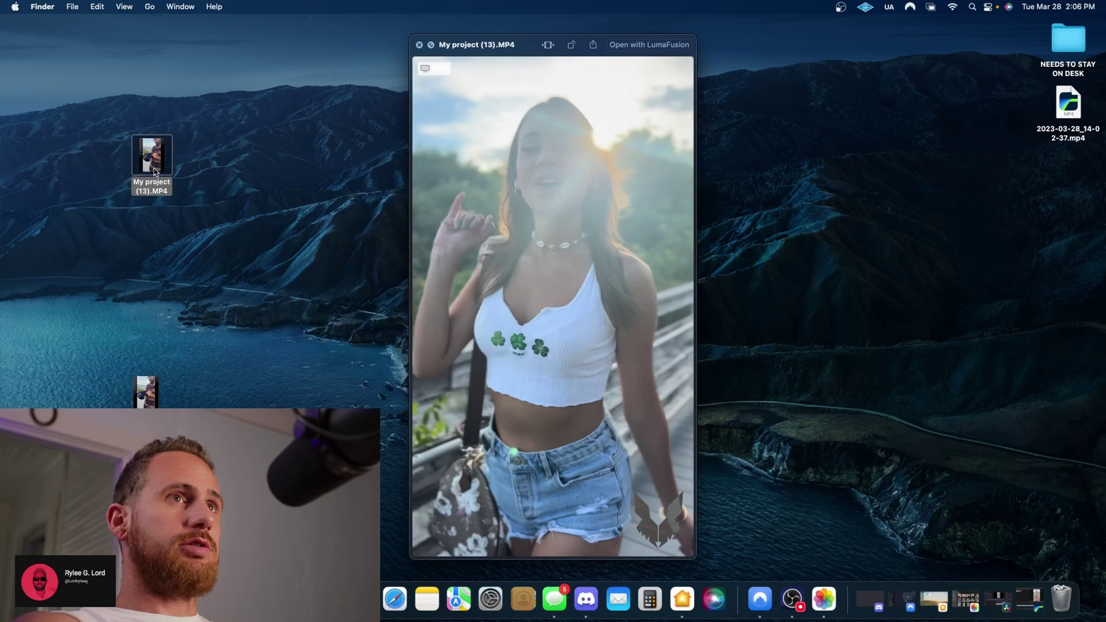
click(154, 403)
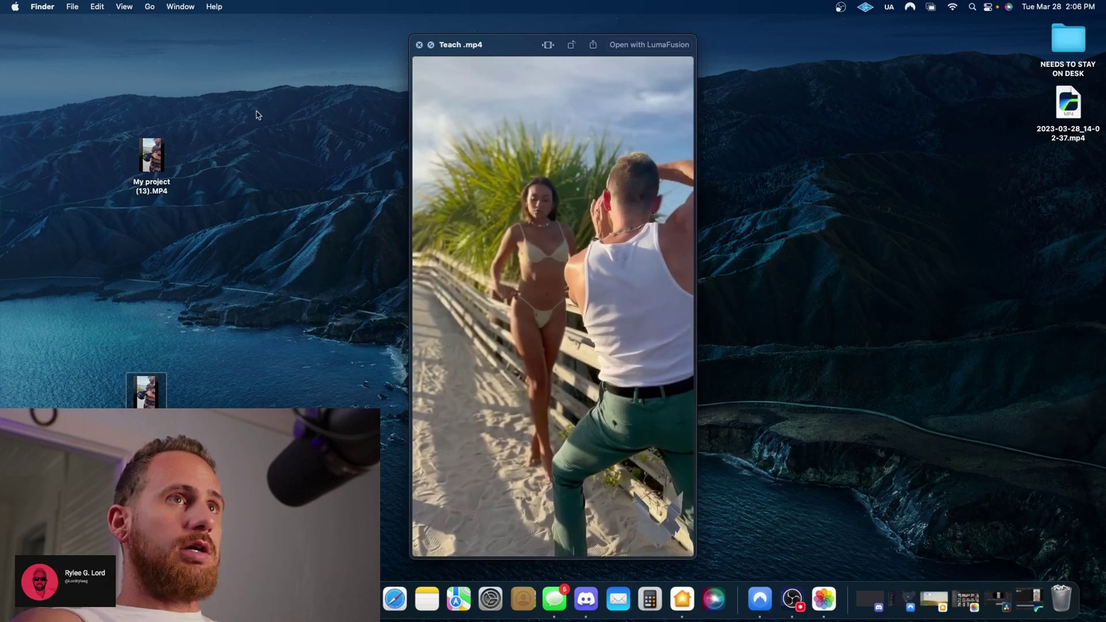
key(Up)
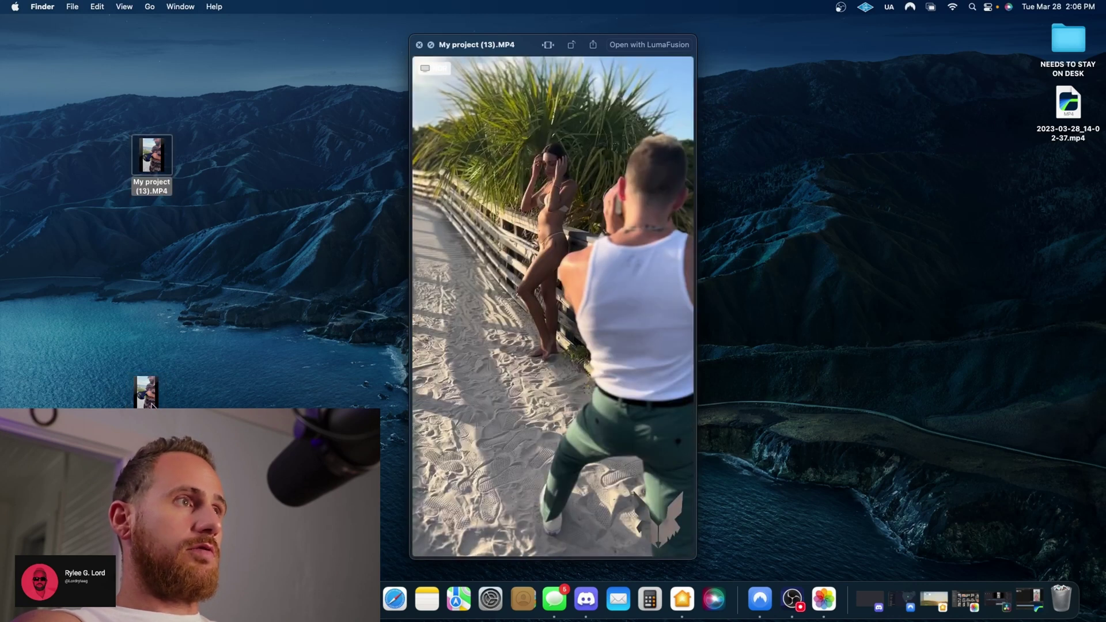
click(151, 401)
key(space)
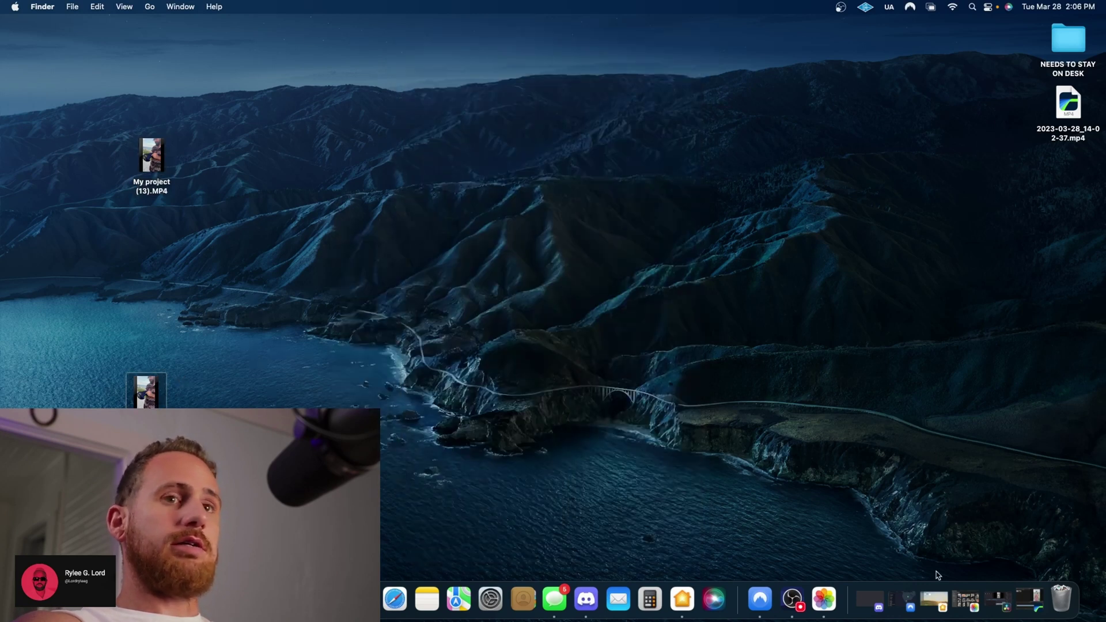
Restore LumaFusion, close the Share/Export panel, scroll the timeline to 0.00 and move the window left
click(935, 600)
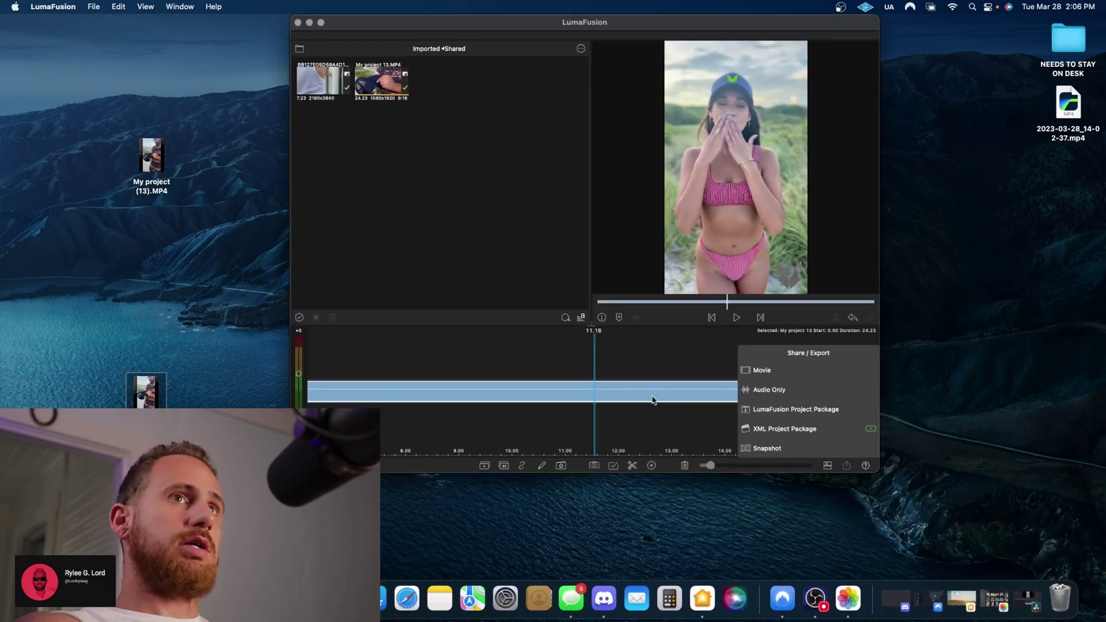
click(579, 367)
scroll(618, 366, left, 15)
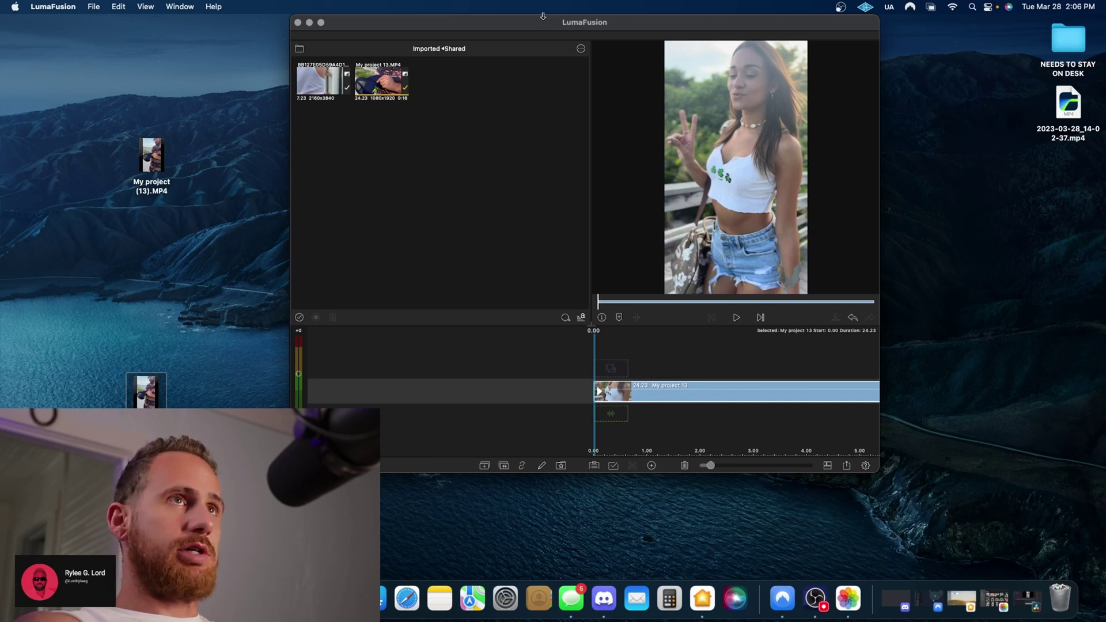
drag(543, 16, 461, 43)
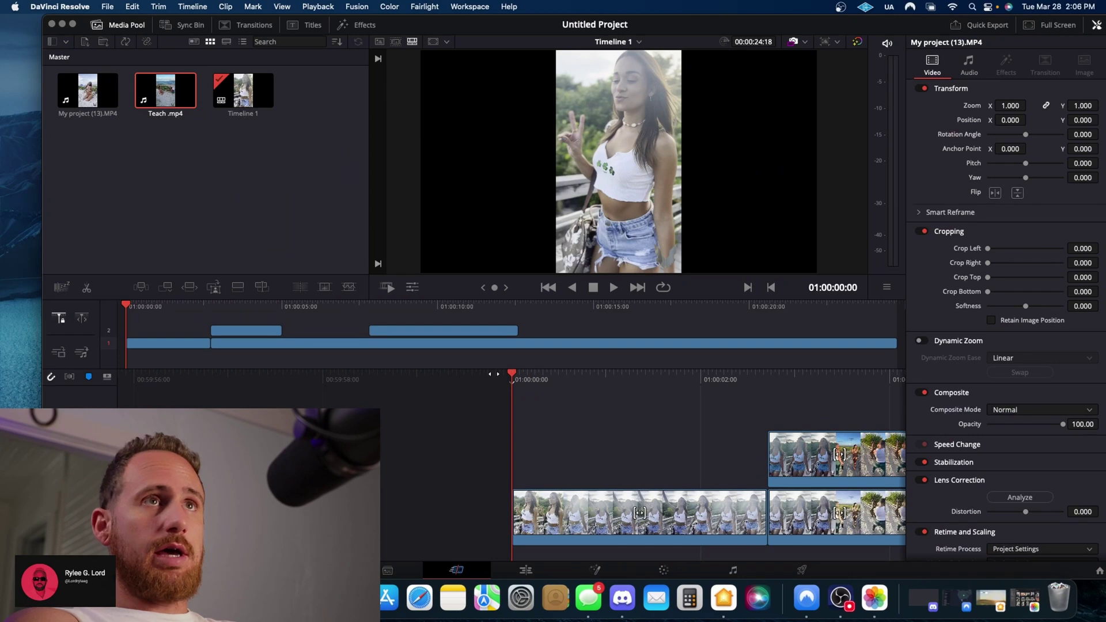
key(space)
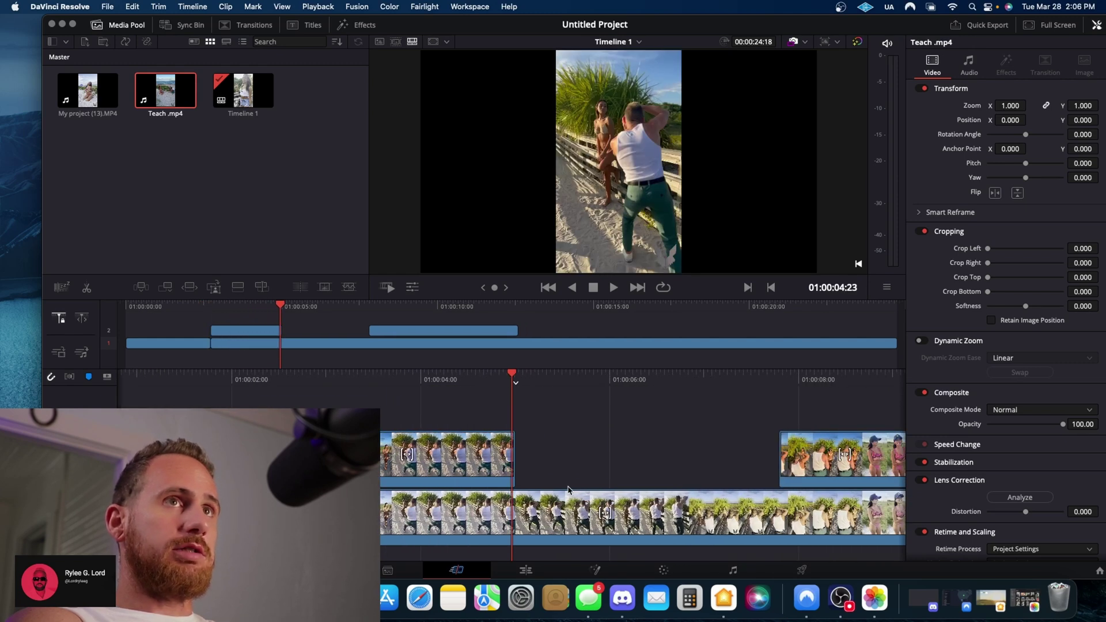
key(Left)
key(Left)
key(Left)
key(Right)
key(Right)
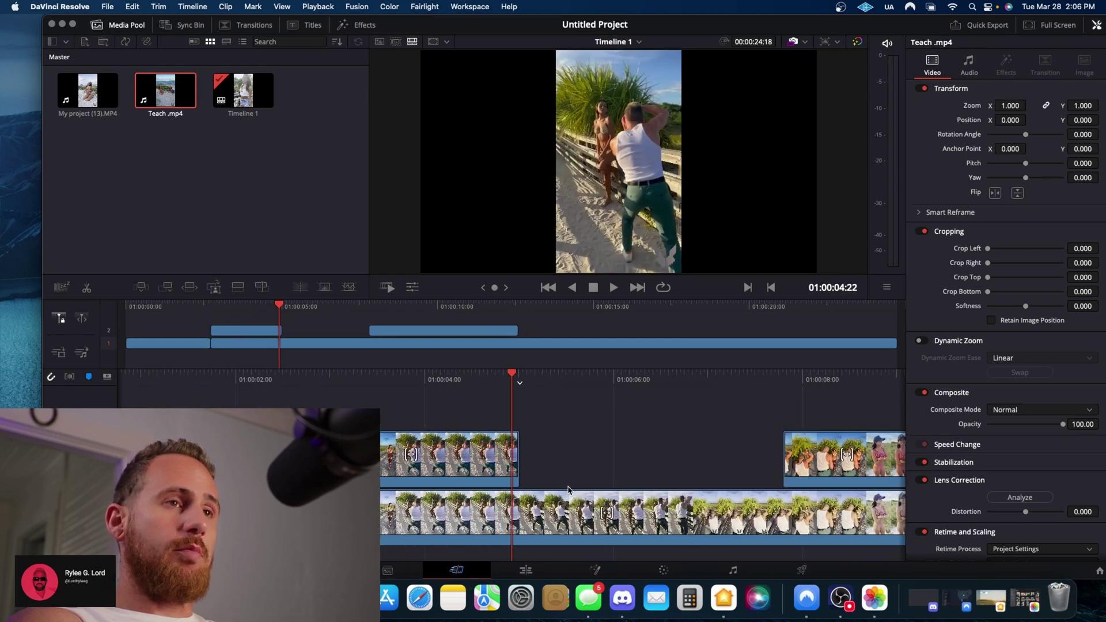
key(space)
key(space)
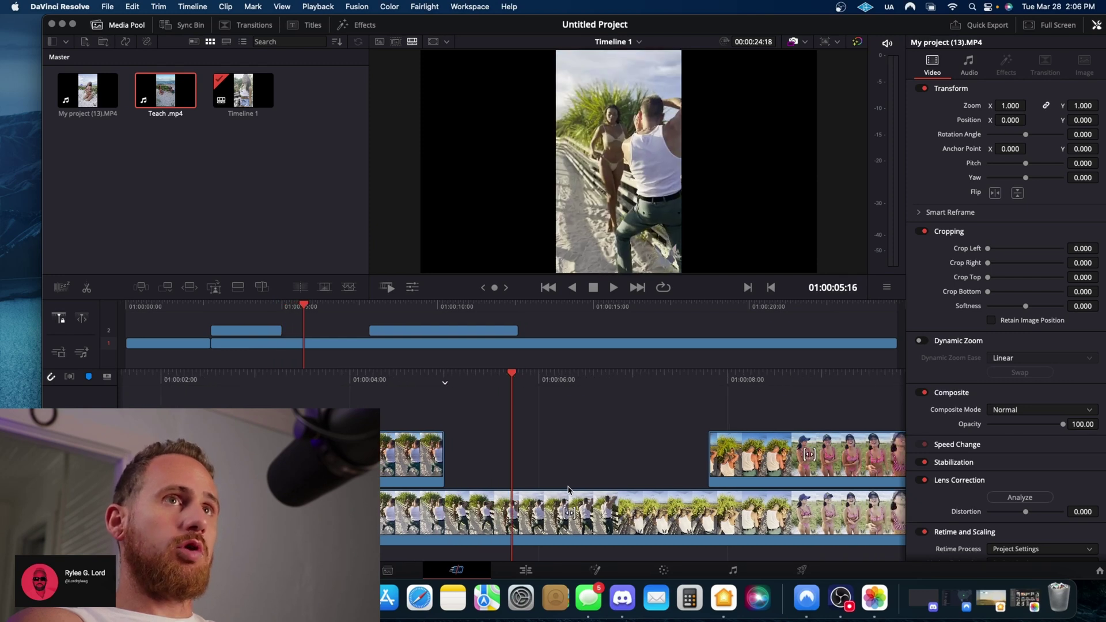
key(Right)
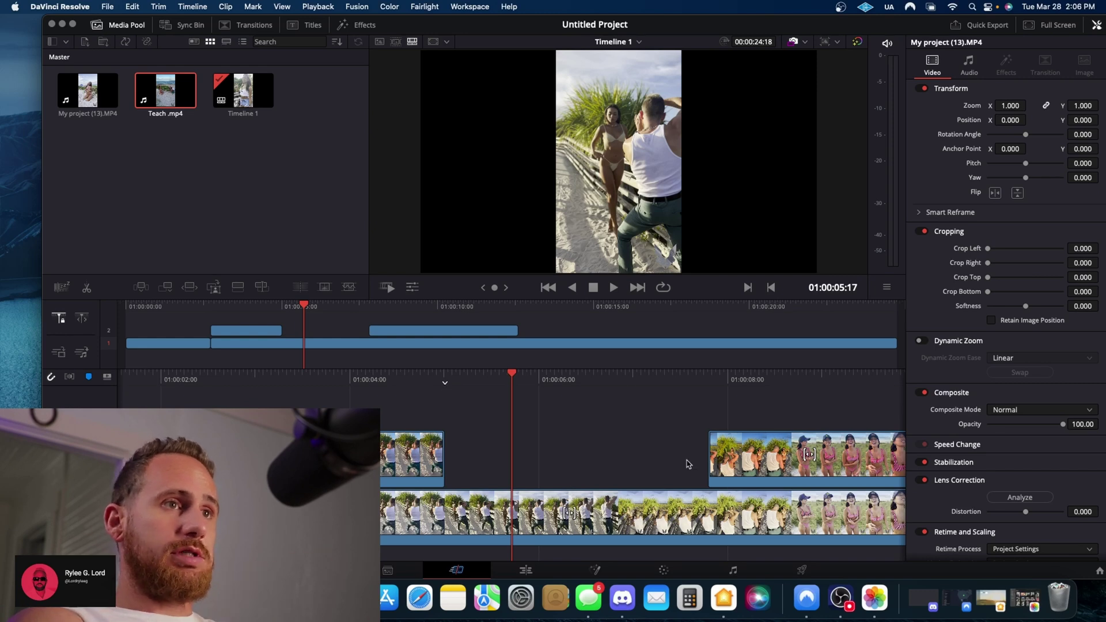
key(l)
key(l)
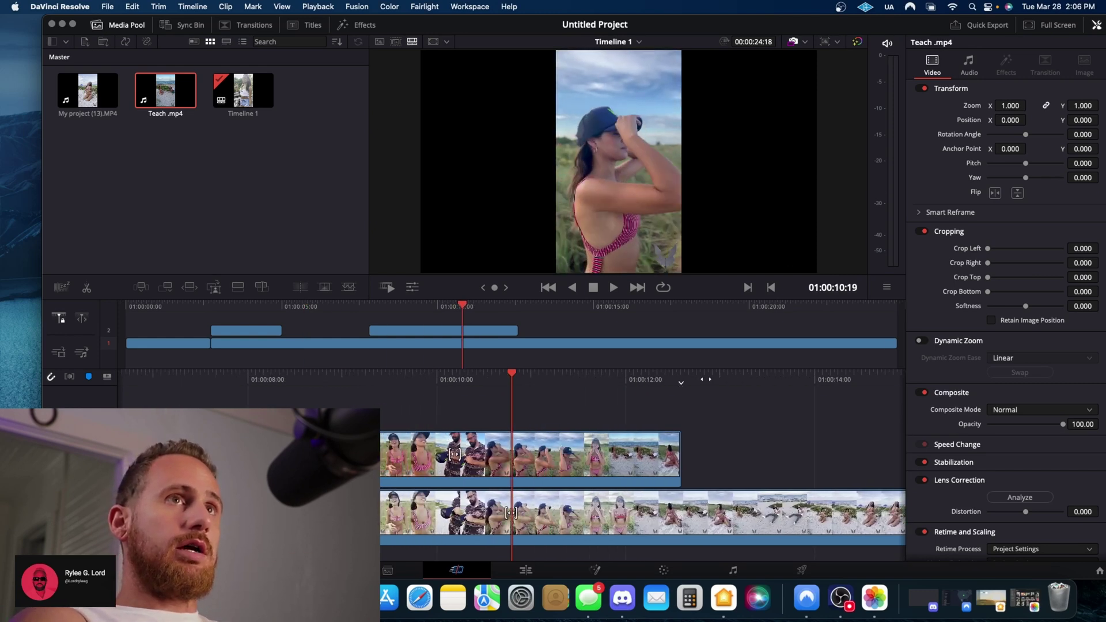
key(j)
key(l)
key(j)
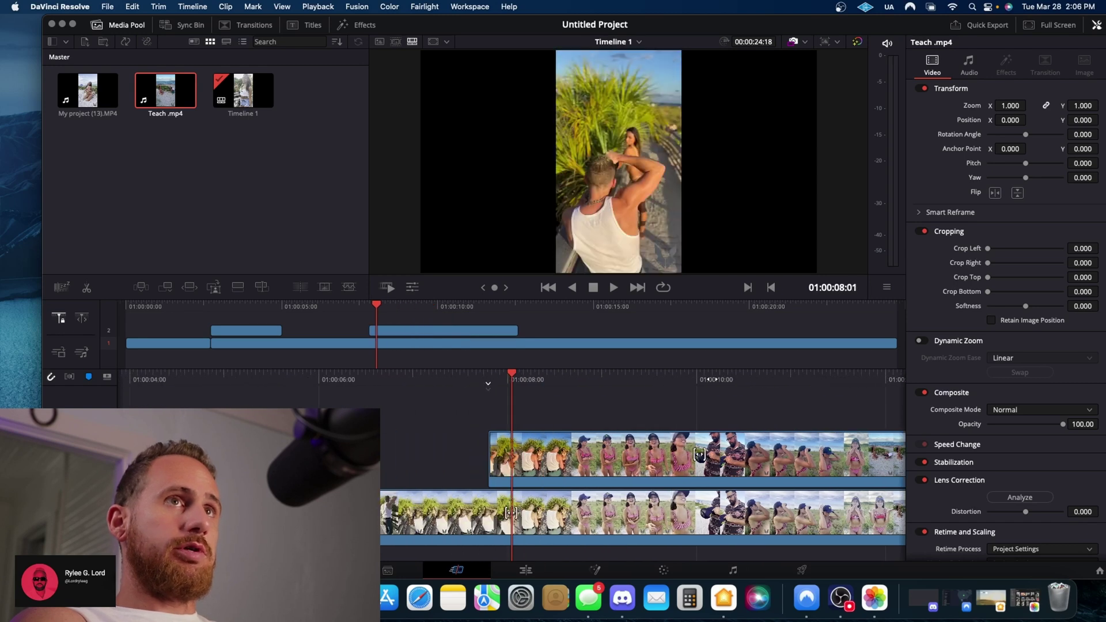
key(j)
key(j)
key(j)
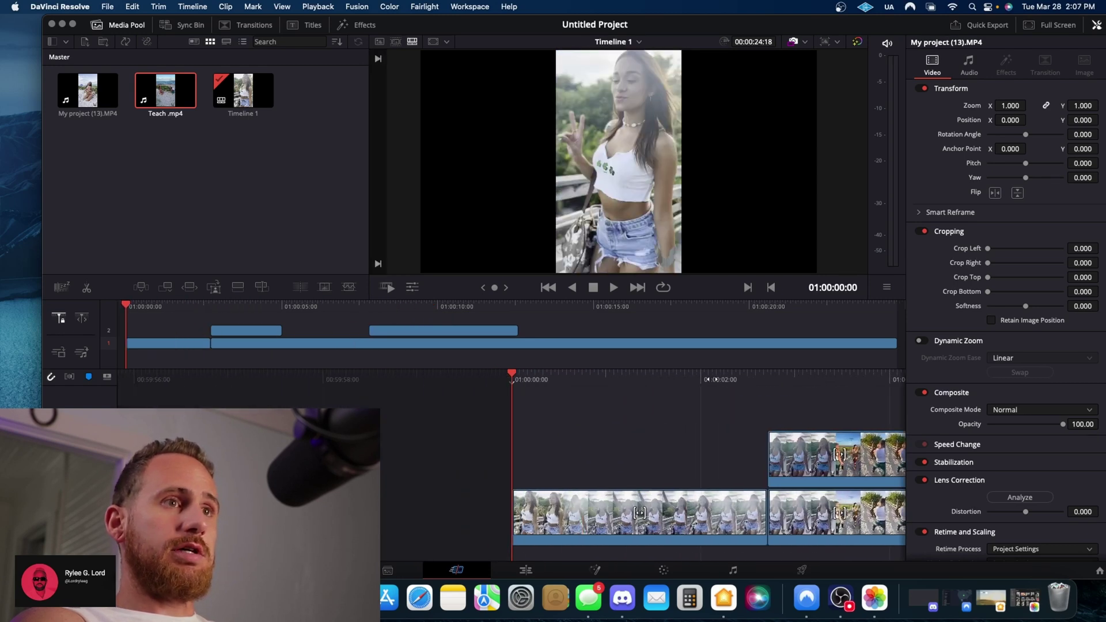
key(l)
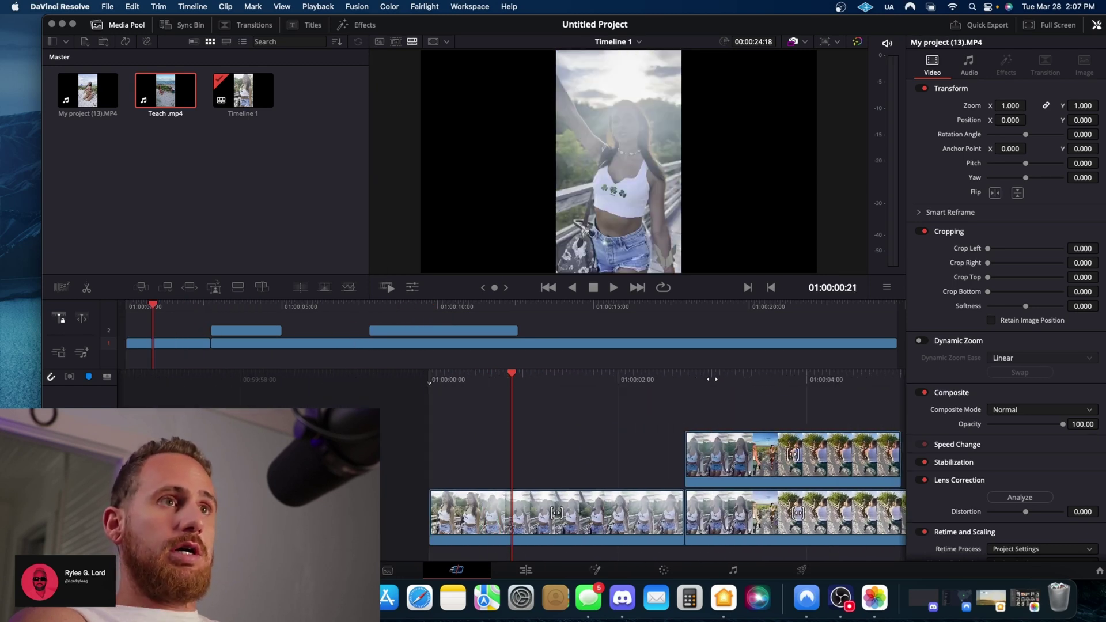